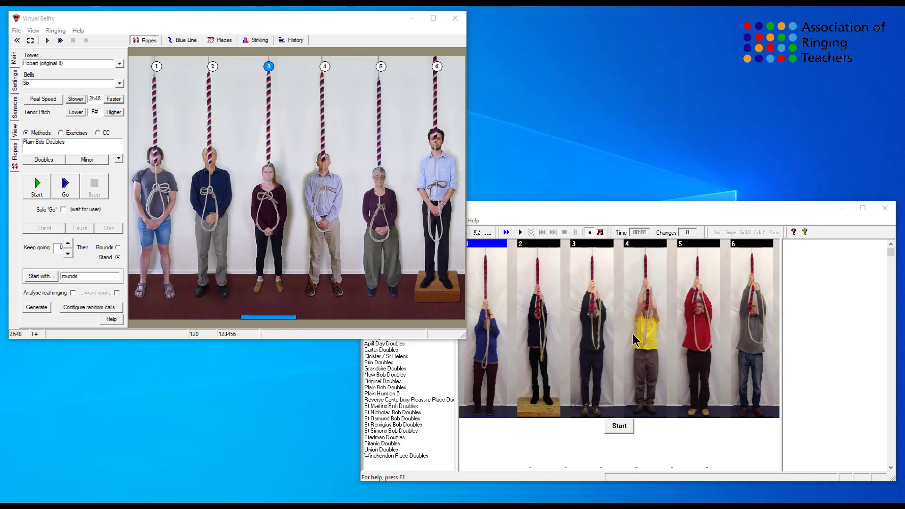
Bring the Virtual Belfry window to the front and maximise it.
click(270, 19)
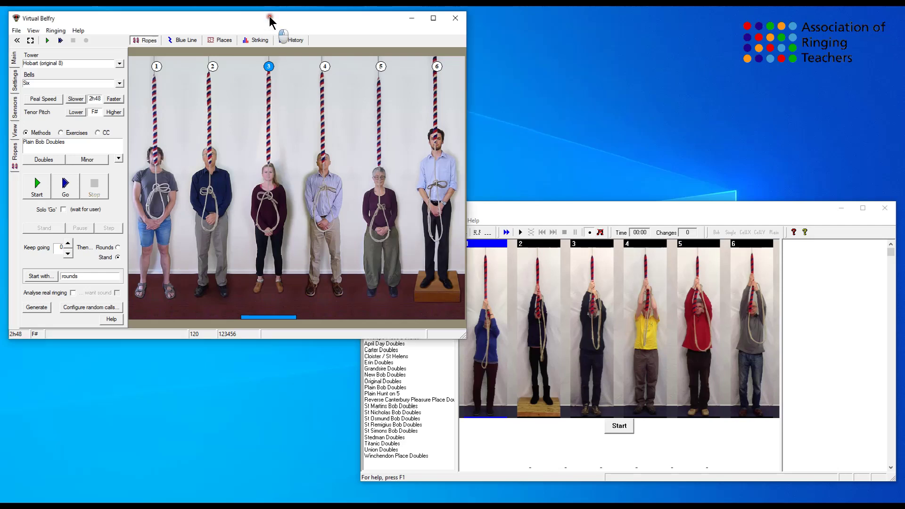
drag(270, 18, 333, 46)
click(490, 48)
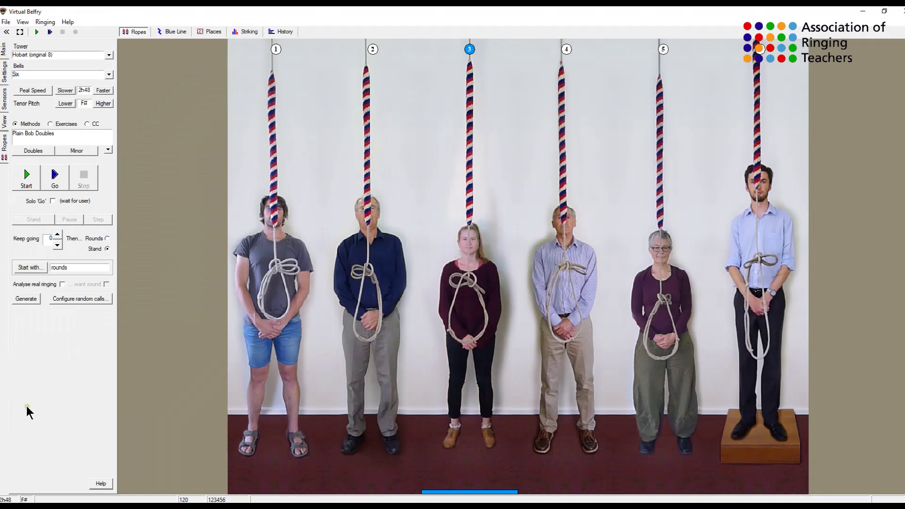
Open the composition list for Plain Bob Doubles and start a new composition.
click(4, 53)
click(15, 123)
click(22, 151)
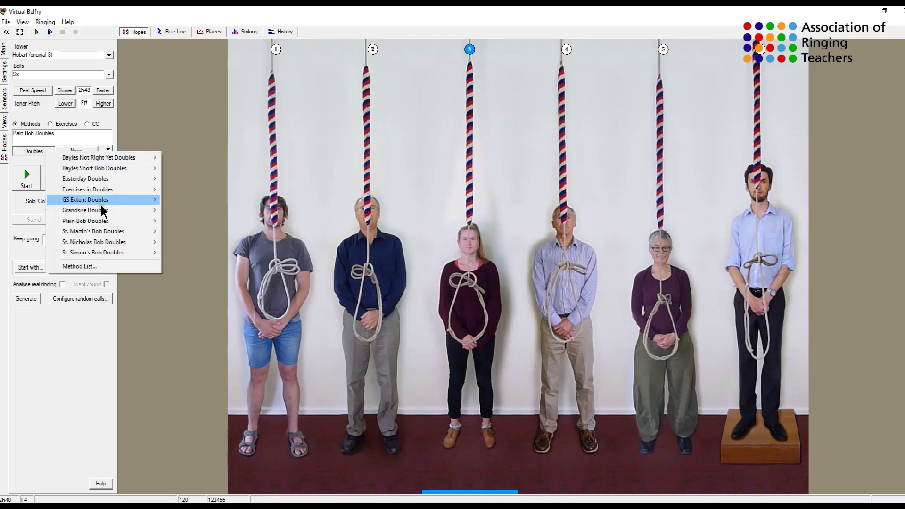
mouse_move(102, 224)
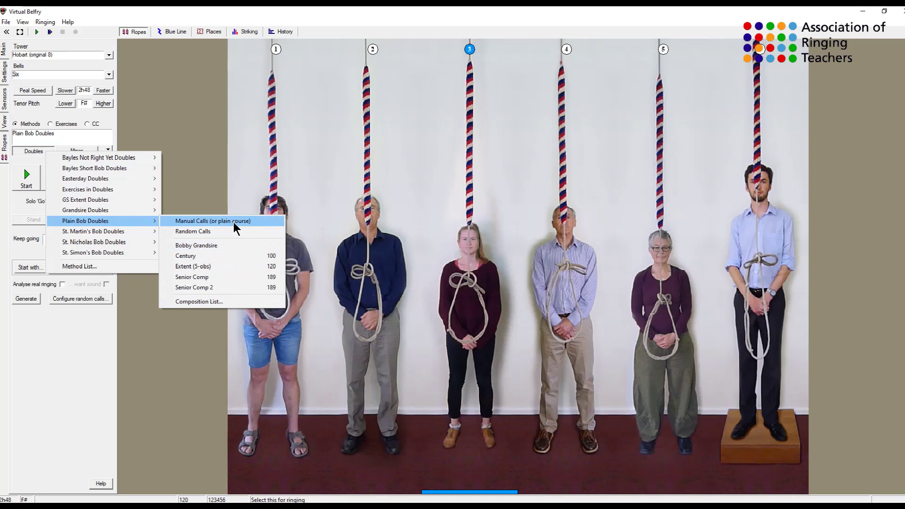
click(233, 301)
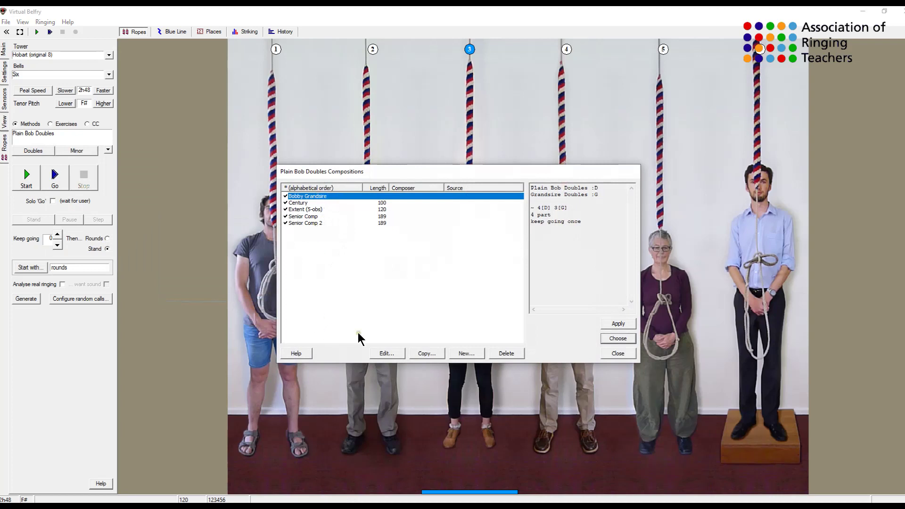
click(465, 353)
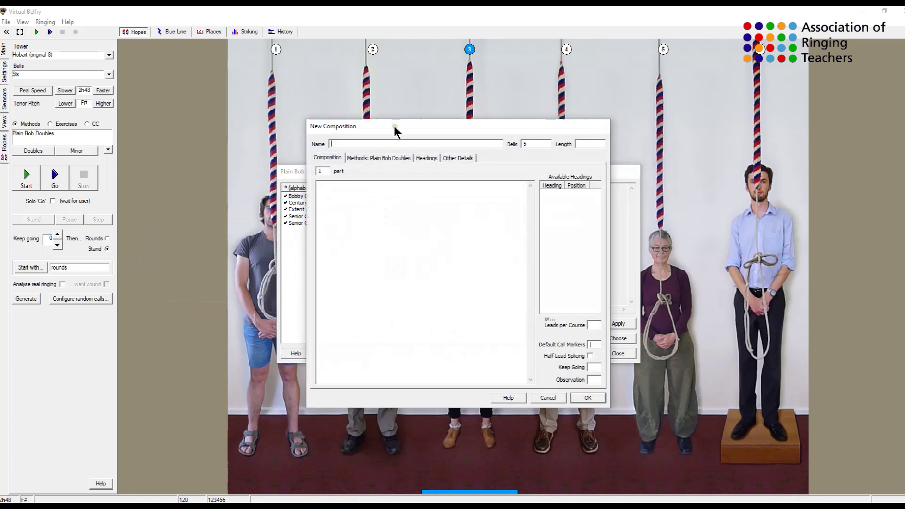
Name the new composition "ART PBD Training 1" and set its length to 120.
drag(392, 124, 400, 143)
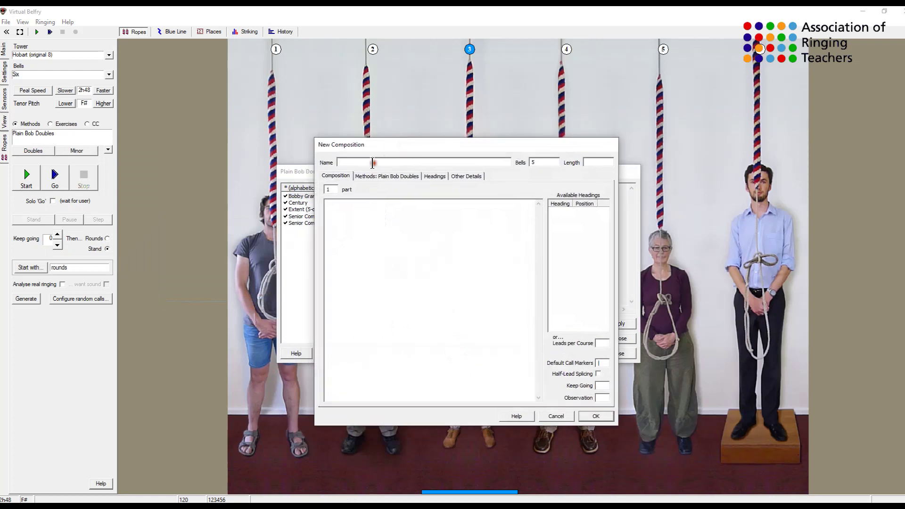
text(ART PB)
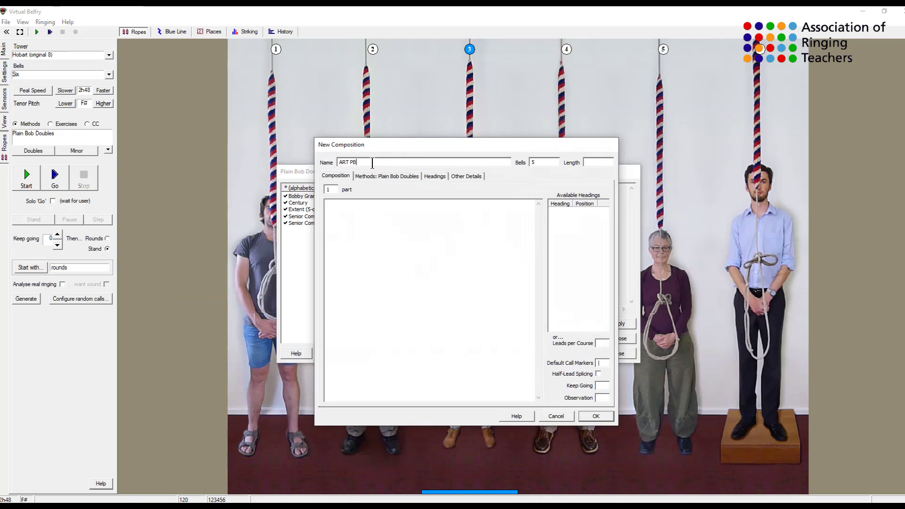
text(D Training 1)
click(594, 163)
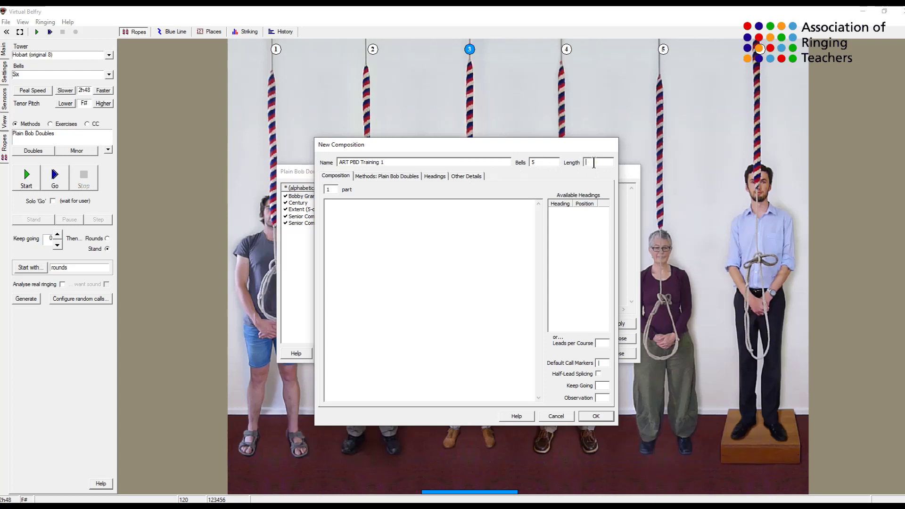
text(120)
Enter the calls bppbppbppbpp as the composition and set Keep Going to 1.
click(414, 213)
text(bppbppbppbpp)
click(600, 385)
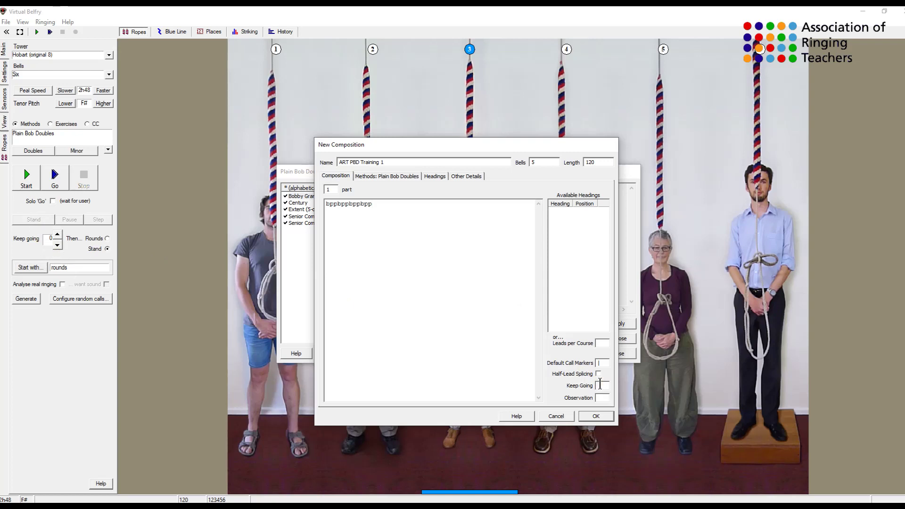
text(1)
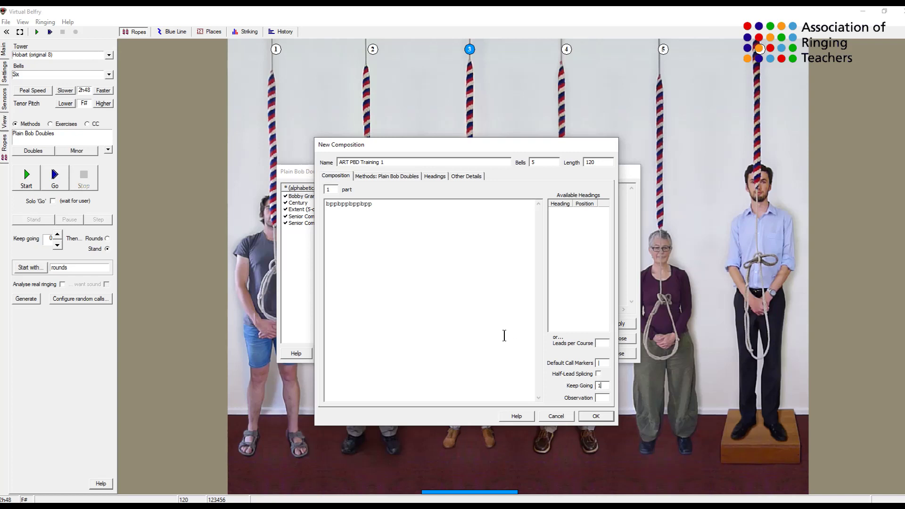
Add the notes "Everyone gets to do one of everything including 4 blows behind" and "120 changes but false." and save the composition.
click(394, 175)
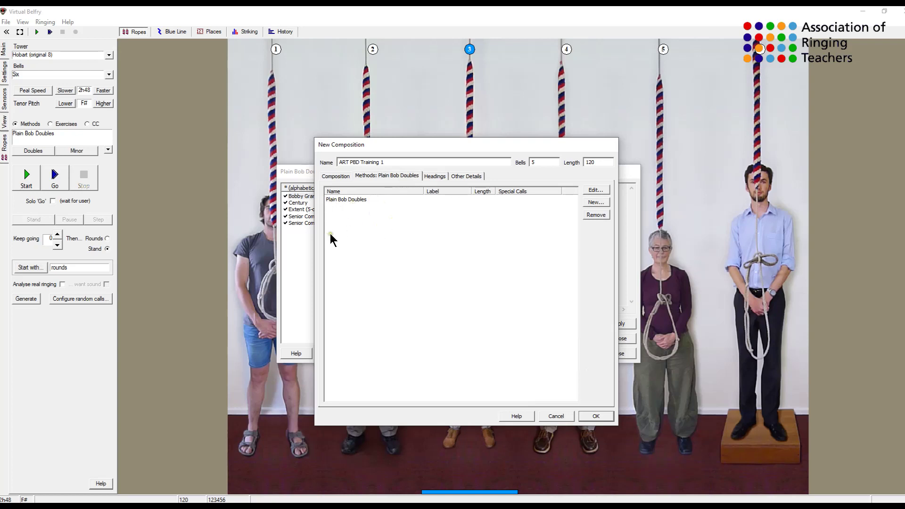
click(435, 176)
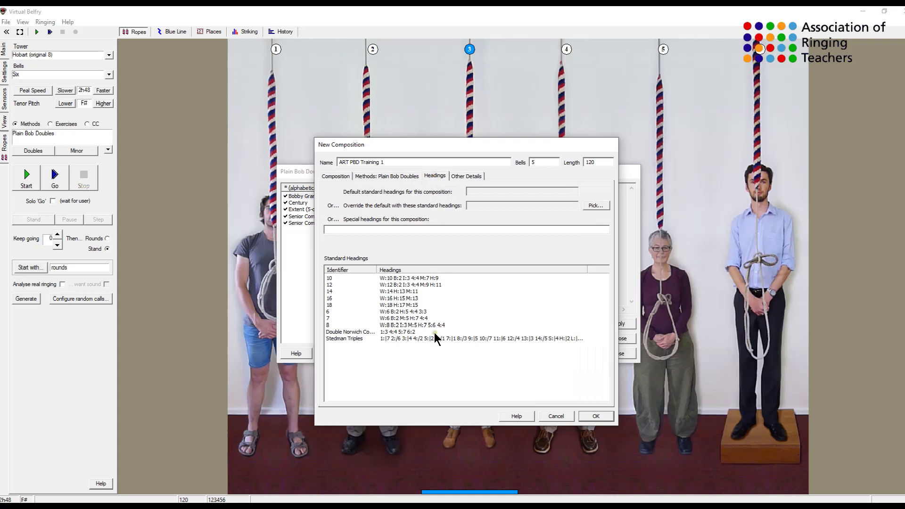
click(468, 177)
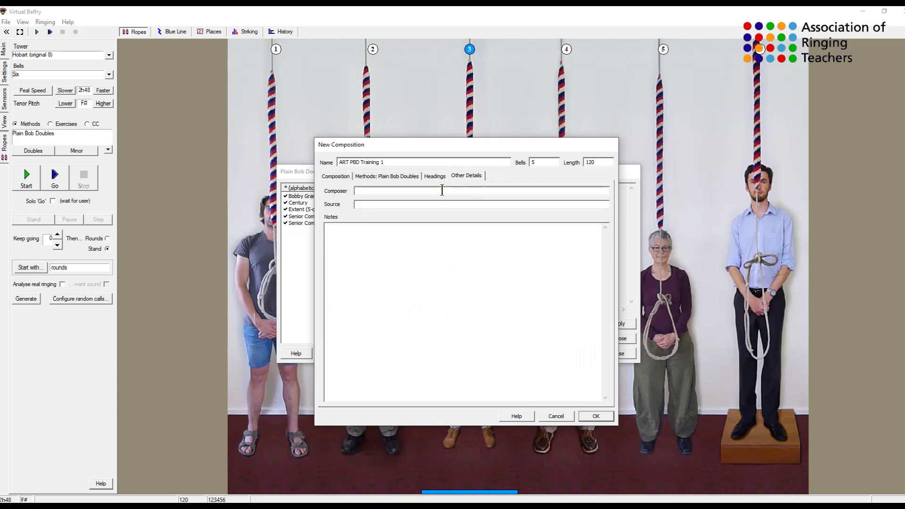
click(425, 244)
text(Everyone gets to do one of everything)
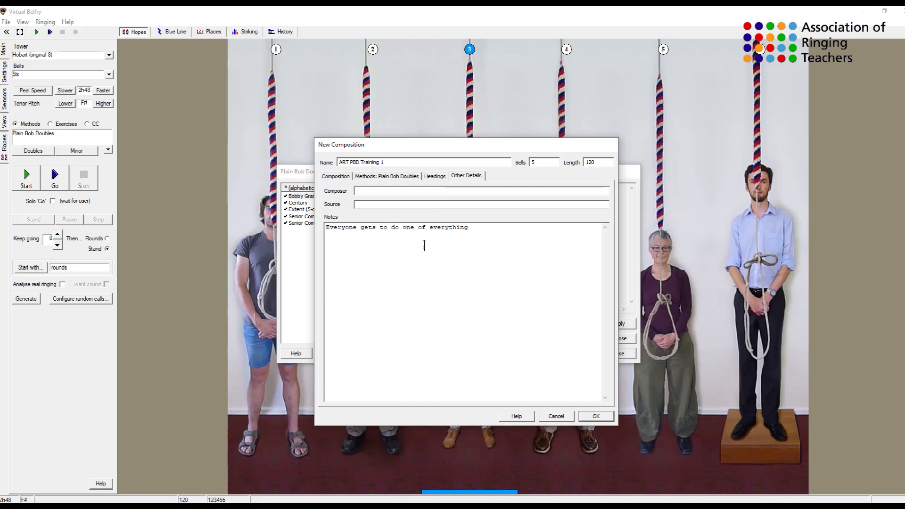
text( inclu)
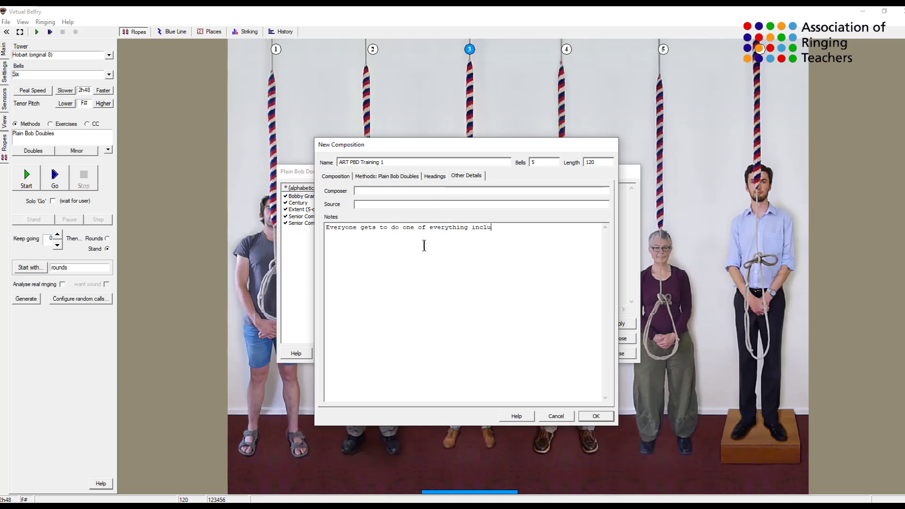
text(ding 4 blows behind)
key(Return)
text(12)
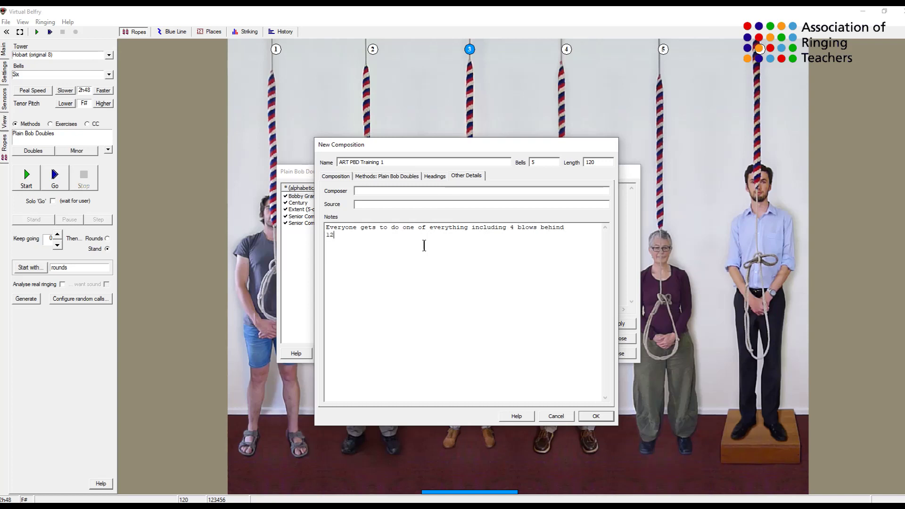
text(0 changes but false.)
click(608, 417)
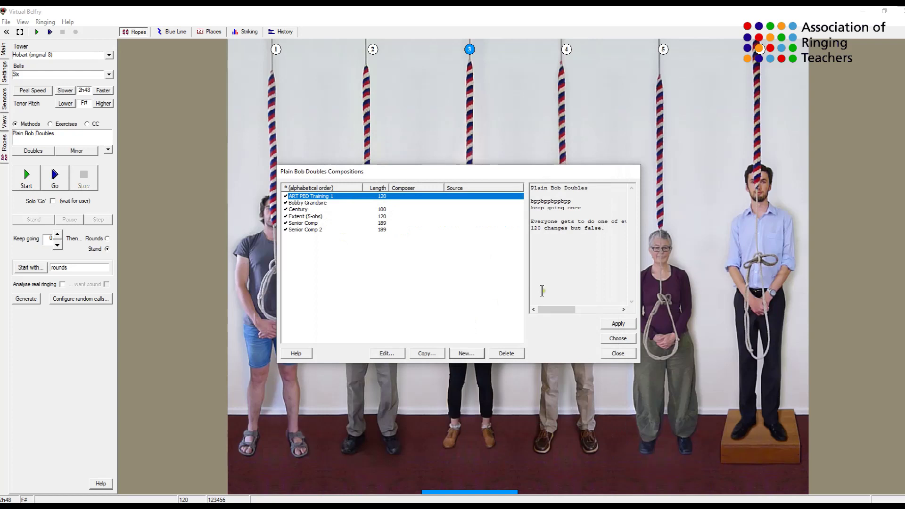
Choose ART PBD Training 1 for ringing and ring its first few changes before stopping.
click(618, 340)
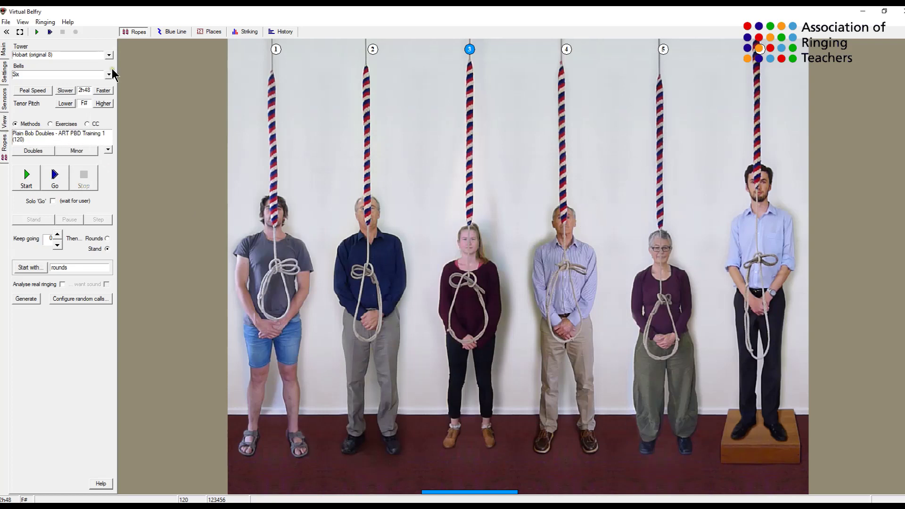
click(26, 183)
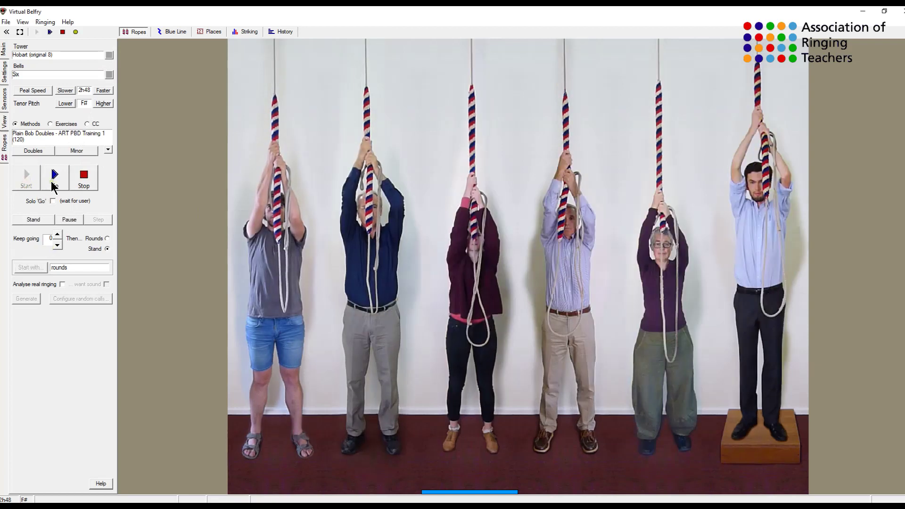
click(53, 183)
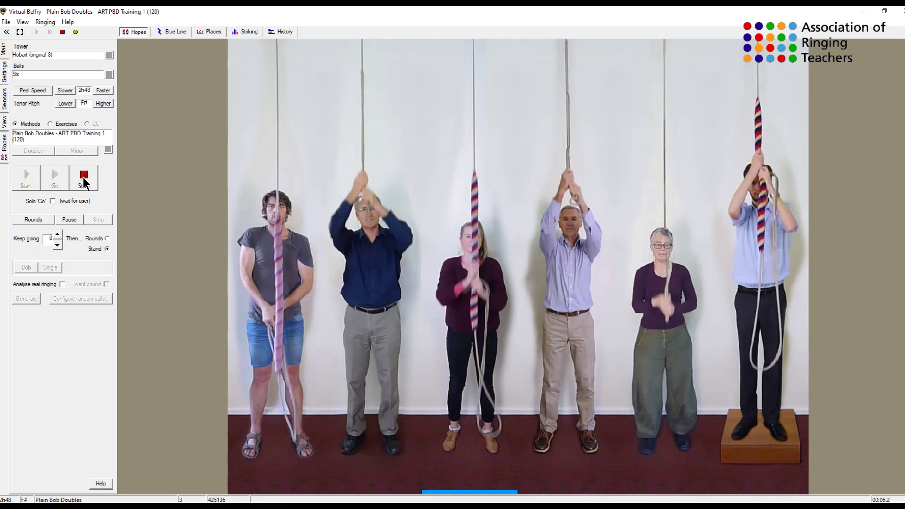
click(83, 177)
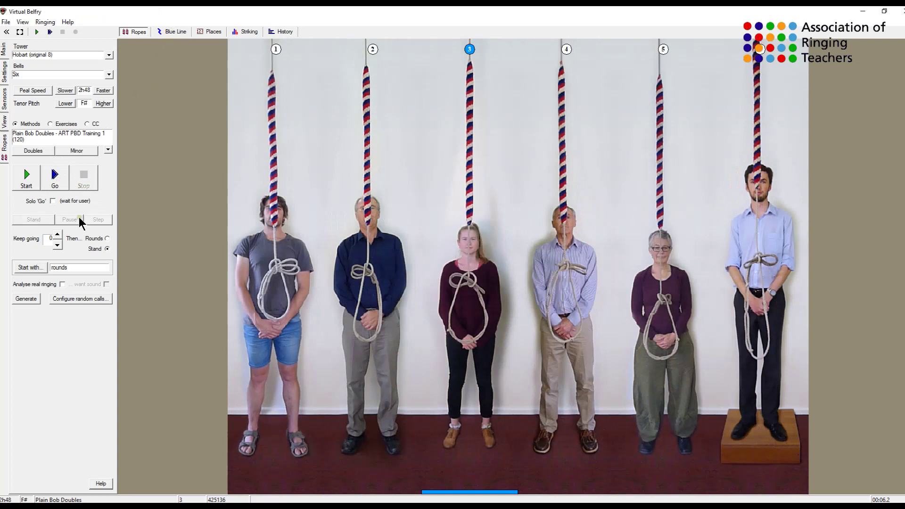
Generate the composition's blue line and compare the lines of bells 4, 5 and 2, finishing on bell 4.
click(26, 297)
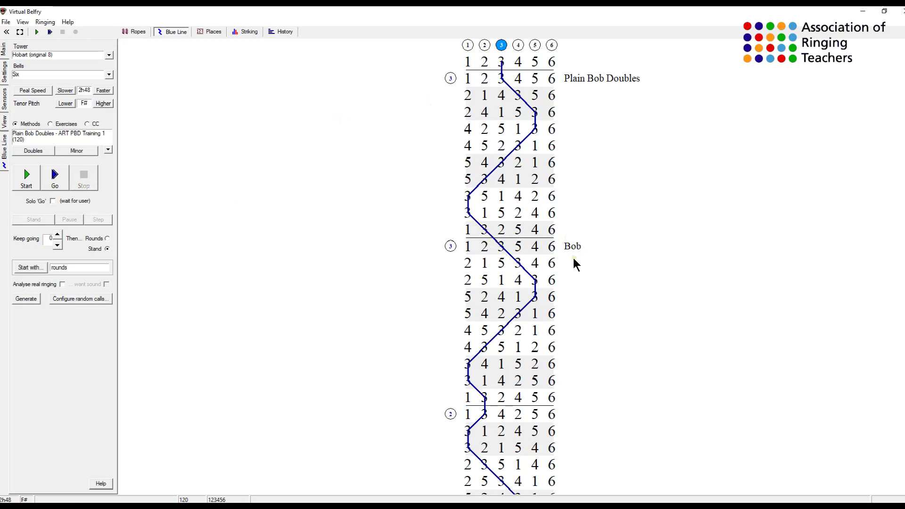
click(519, 45)
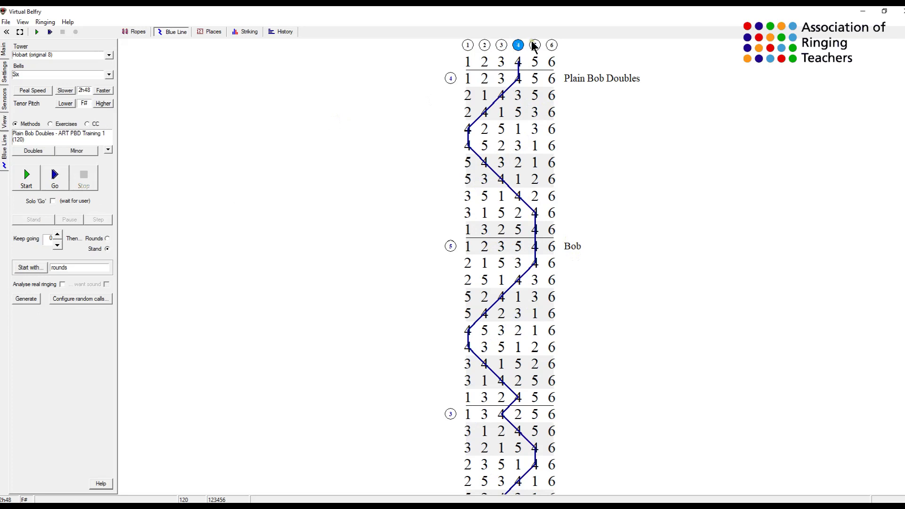
click(535, 46)
click(484, 45)
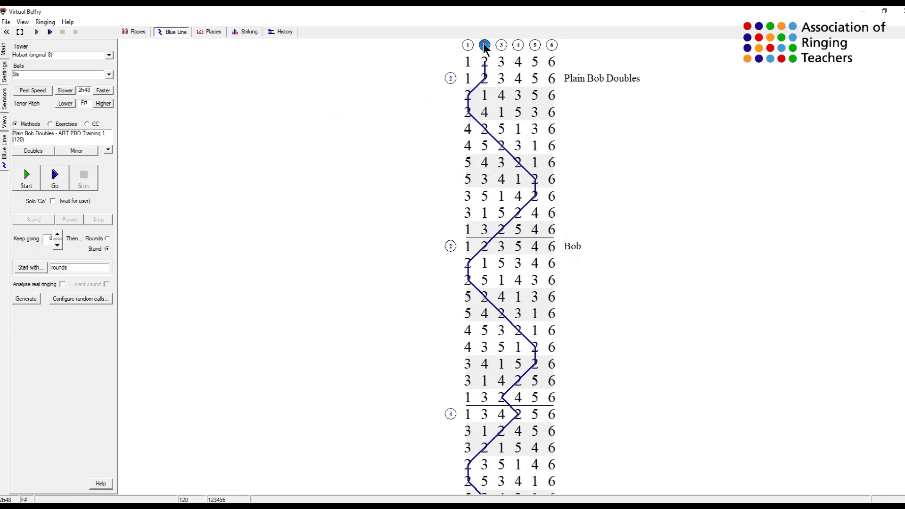
click(518, 45)
Examine bell 4's work at each bob through to the end of the composition.
scroll(592, 286, down, 1)
scroll(592, 286, down, 1)
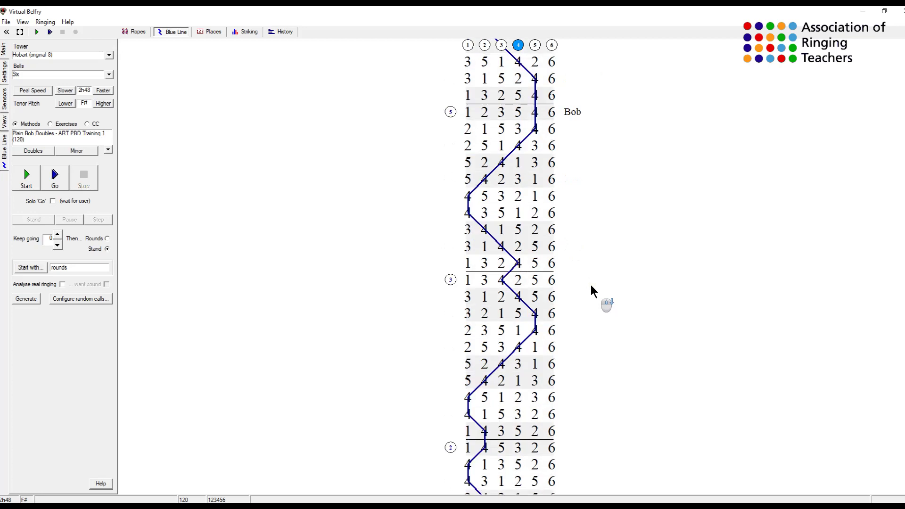
scroll(545, 292, down, 2)
scroll(550, 293, down, 3)
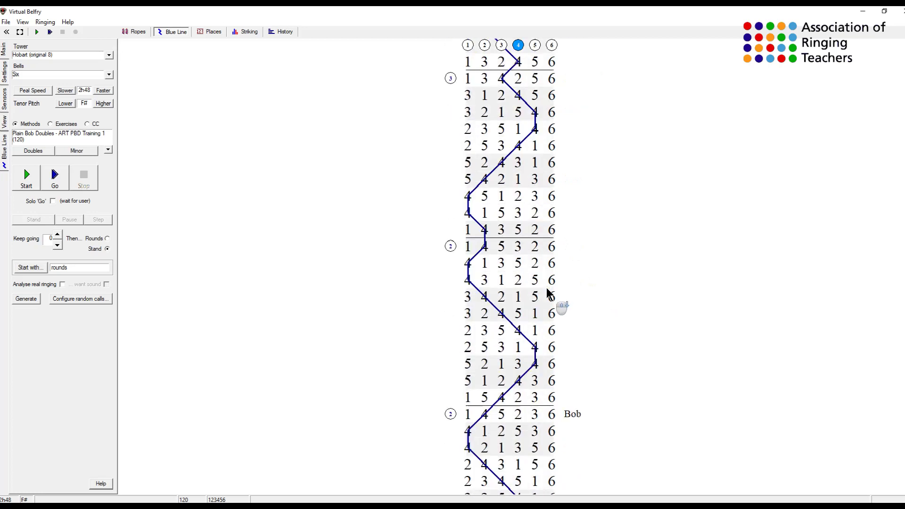
scroll(560, 313, down, 8)
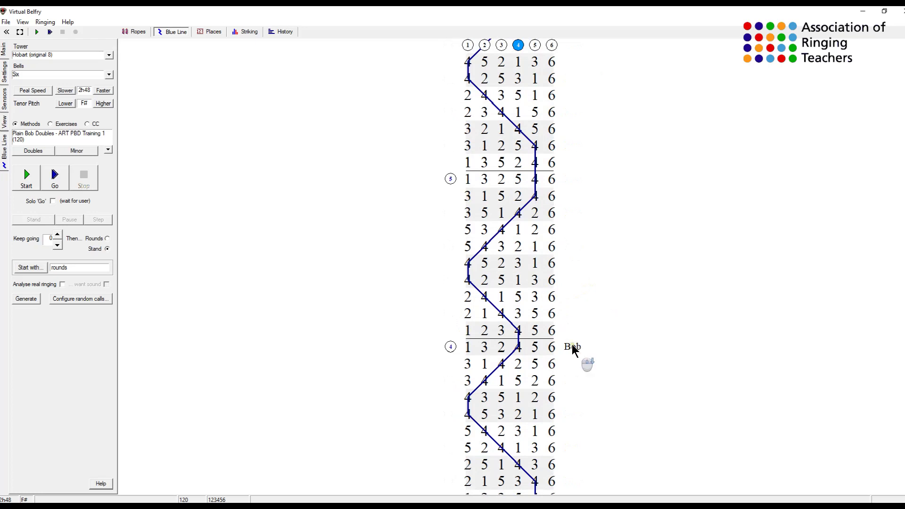
scroll(573, 346, down, 6)
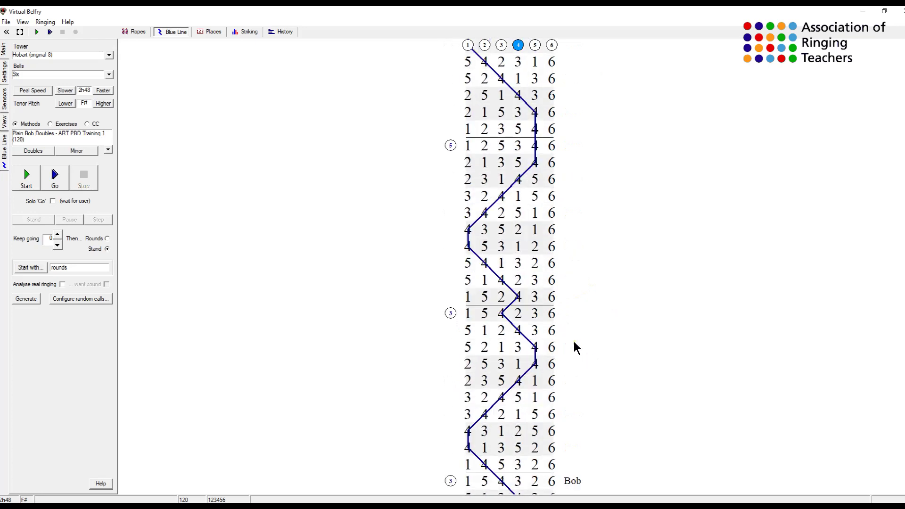
scroll(574, 342, down, 6)
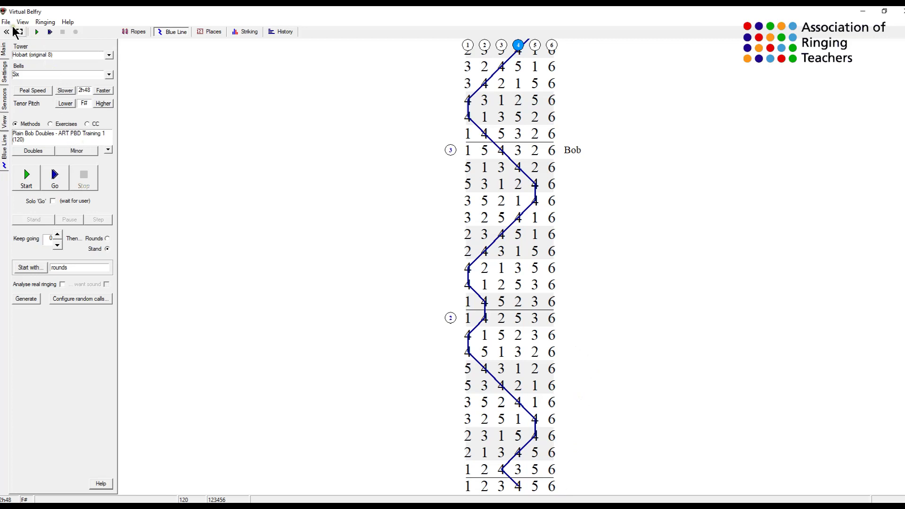
Restore the Virtual Belfry window to its smaller size and switch to Abel, maximised.
click(885, 10)
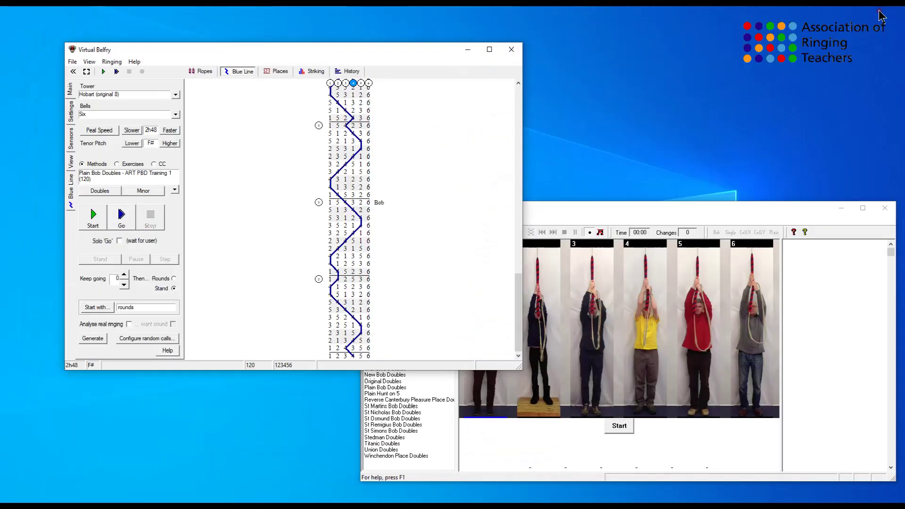
double_click(736, 207)
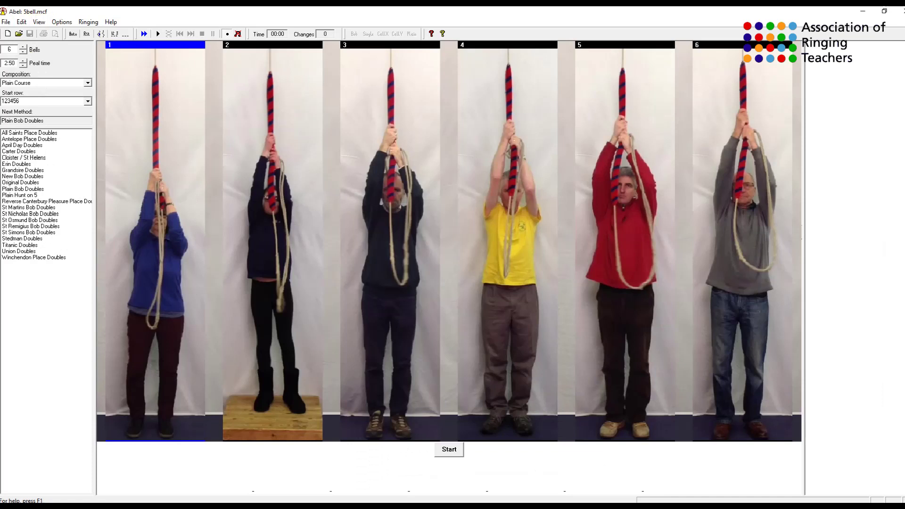
Open the method file Learning exercises v2.mcf from the Methods folder.
click(6, 23)
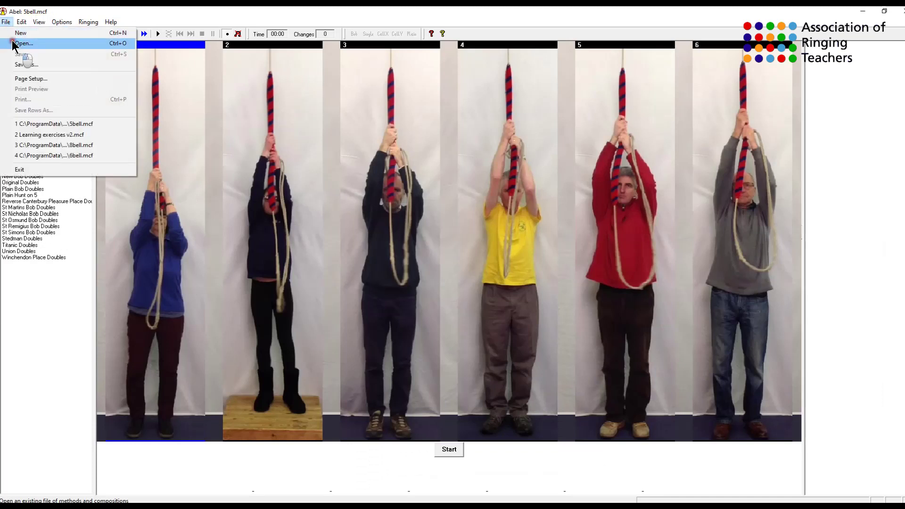
click(13, 43)
click(19, 34)
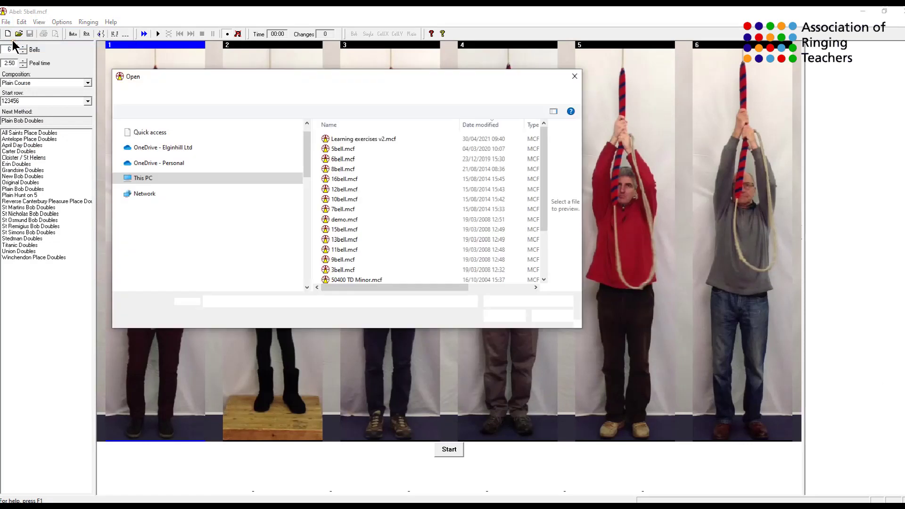
click(346, 140)
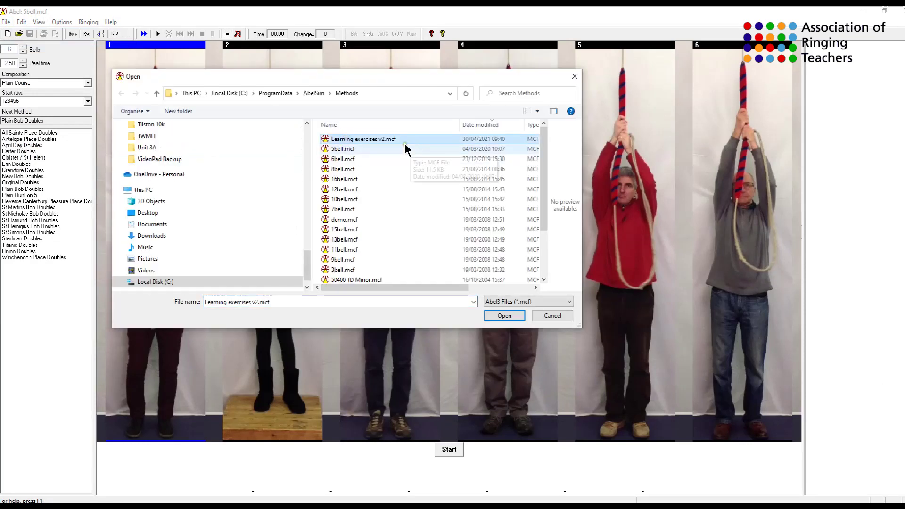
click(505, 317)
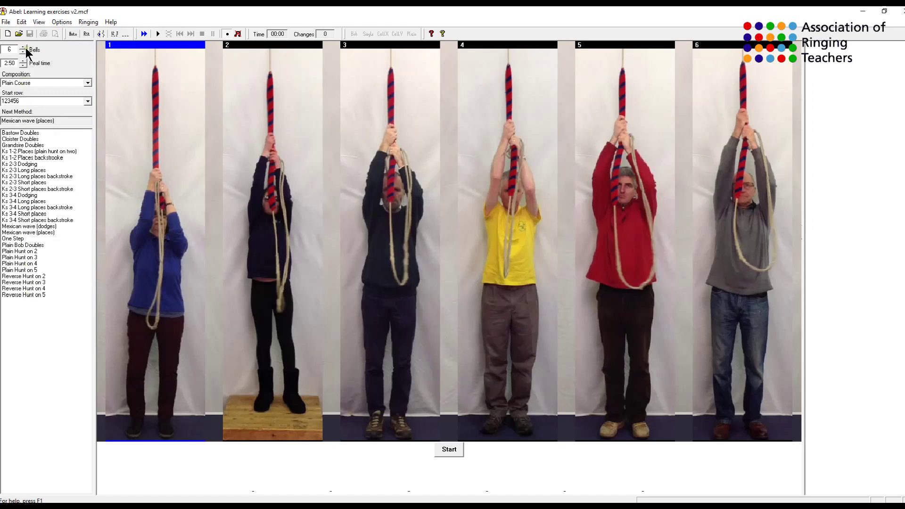
click(20, 22)
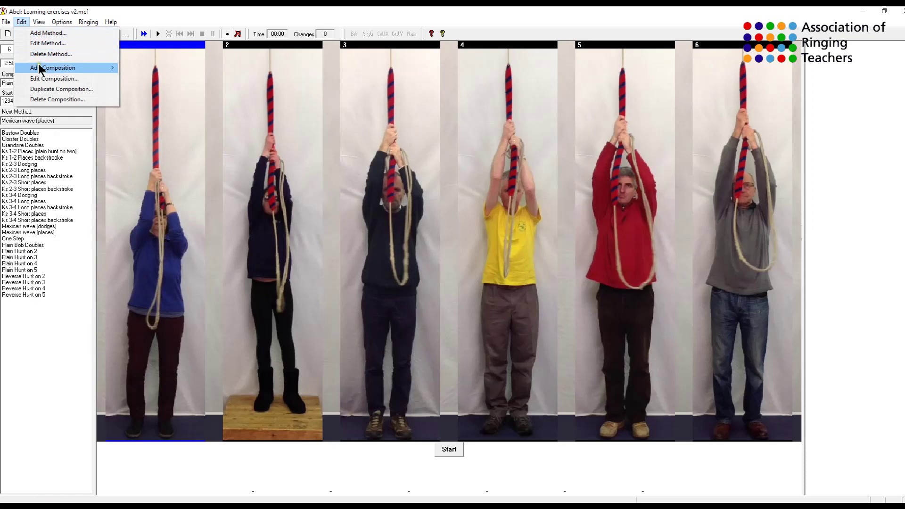
mouse_move(39, 69)
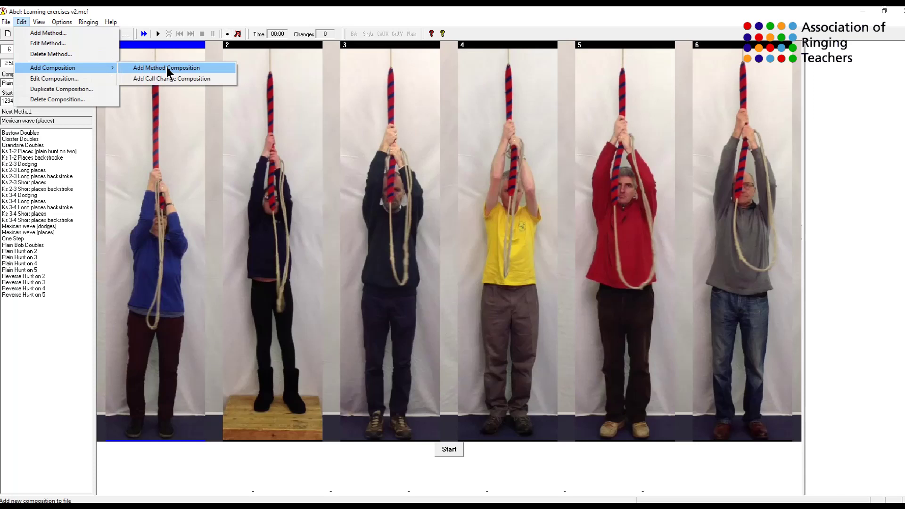
click(39, 316)
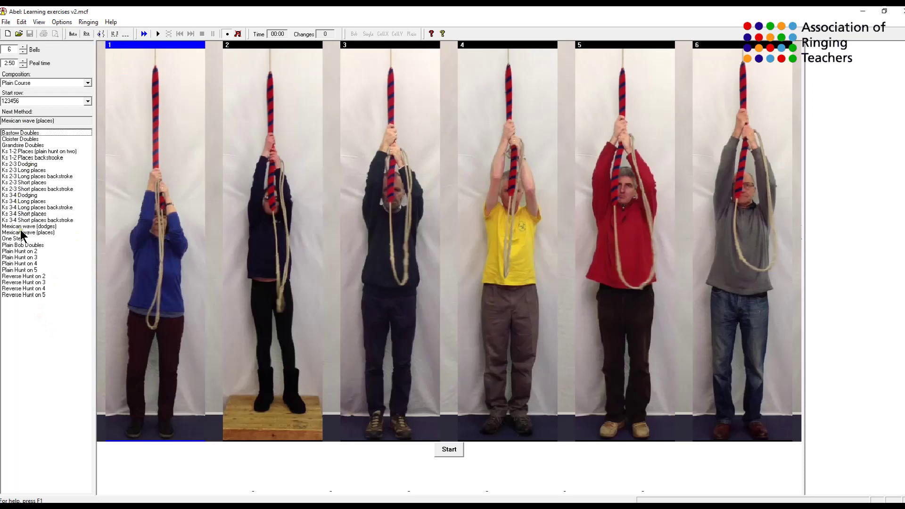
Start a new lead-end method composition of Plain Bob Doubles and name it ART PBD 1.
click(21, 20)
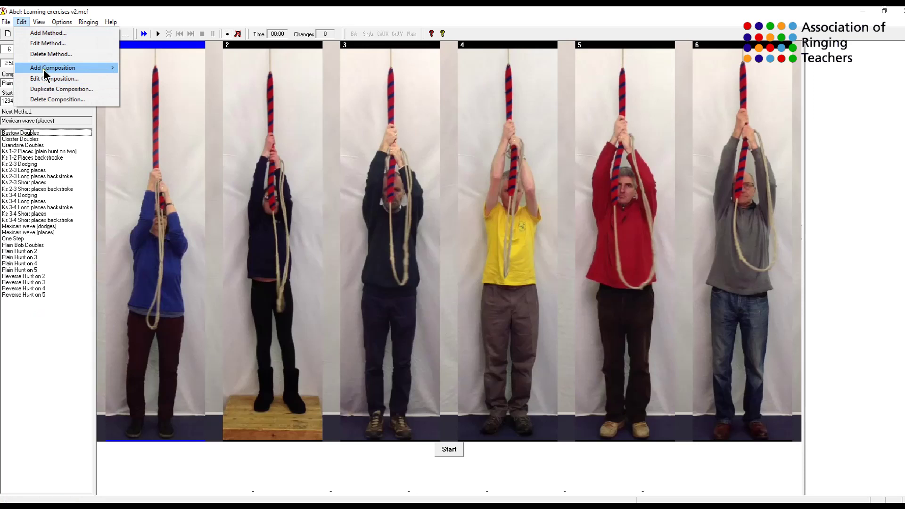
click(132, 66)
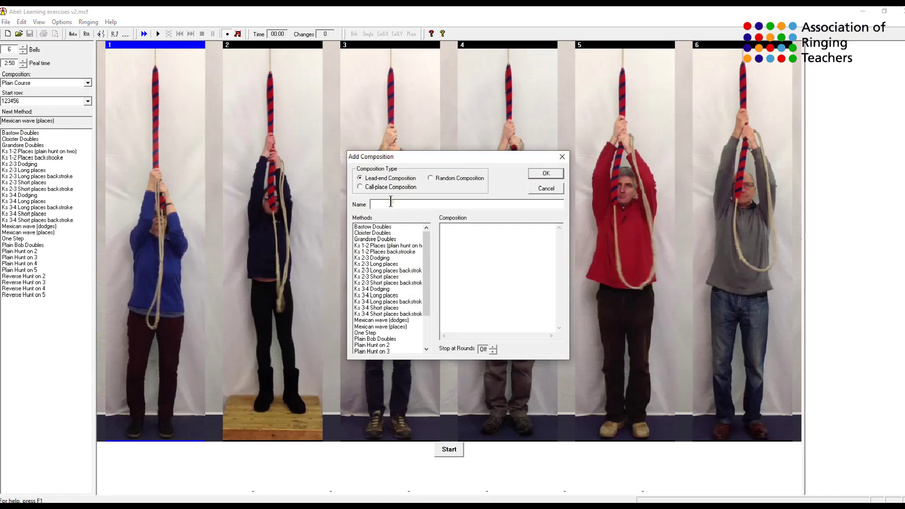
click(375, 339)
double_click(374, 336)
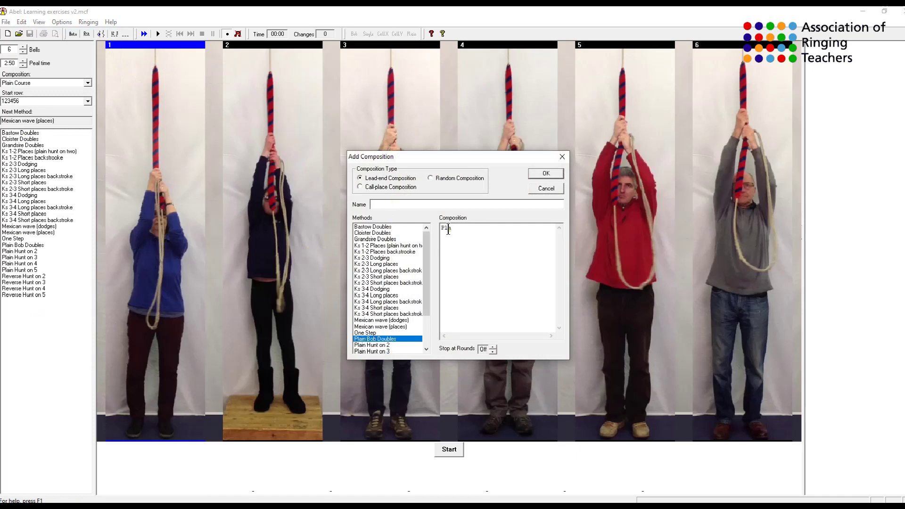
click(394, 204)
text(ART PBD 1)
Enter the calls bppbppbppbpp on a new line below the method, set the Stop at Rounds option and accept the composition.
click(453, 236)
click(456, 233)
key(Return)
text(bppp)
key(BackSpace)
text(bppbppbpp)
click(492, 347)
click(492, 346)
click(229, 34)
click(559, 174)
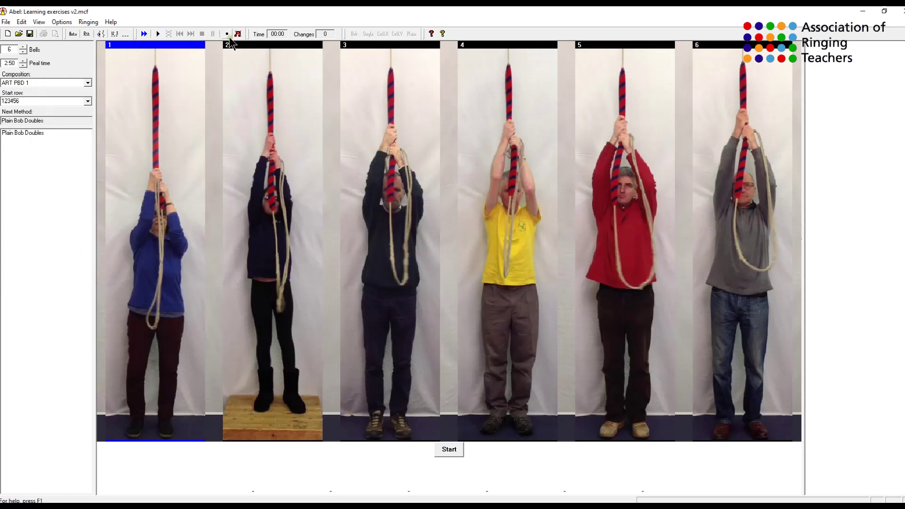
Ring the ART PBD 1 composition past its first bob and stop the ringing.
click(158, 34)
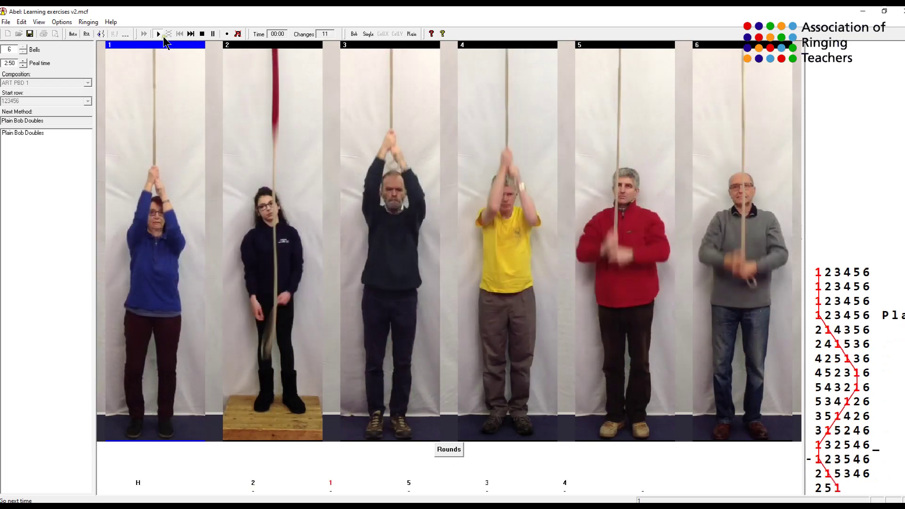
click(202, 33)
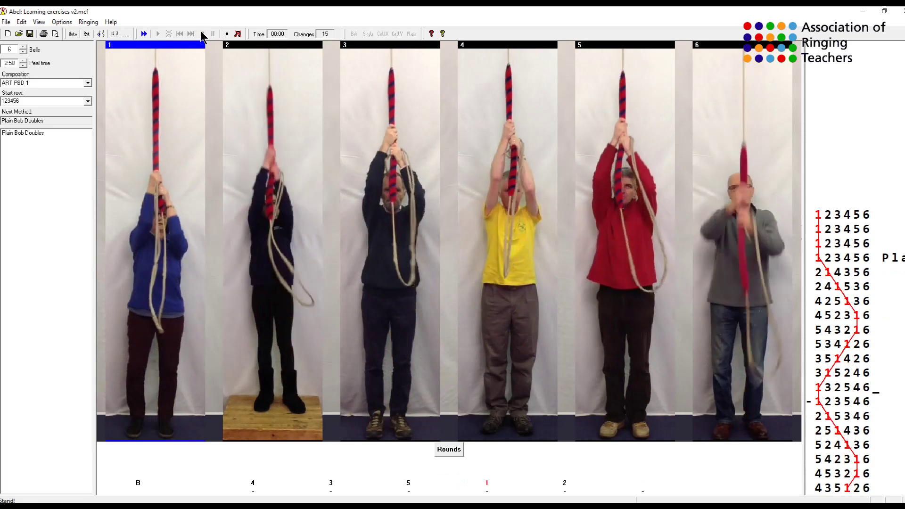
click(203, 34)
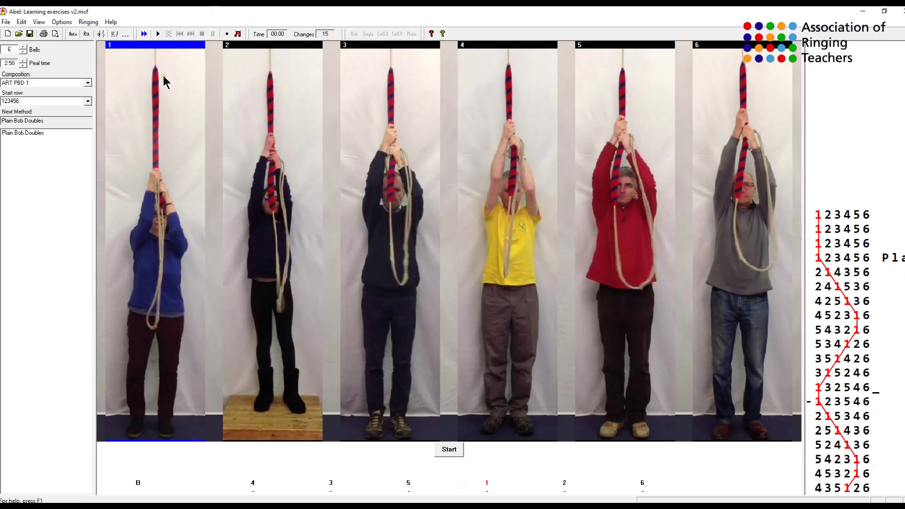
Restore the Abel window to its smaller size and move it slightly higher over the Virtual Belfry window.
click(885, 10)
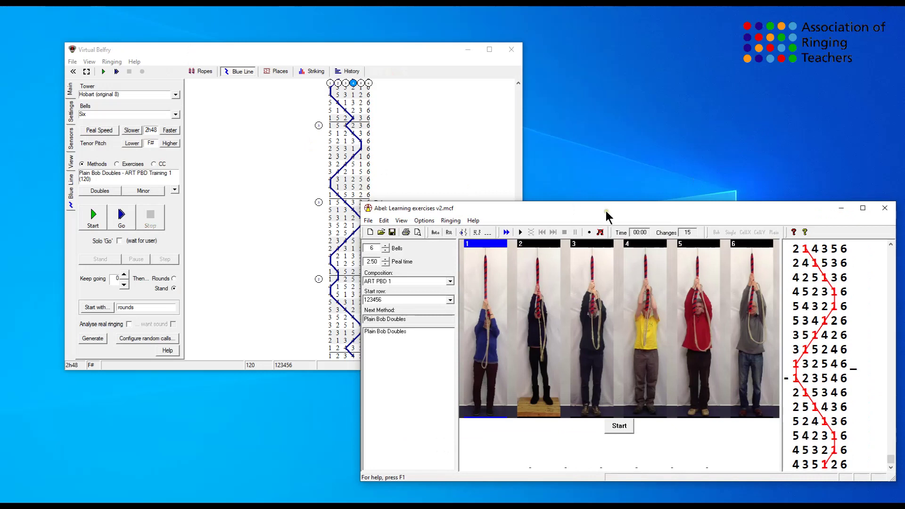
drag(607, 210, 588, 180)
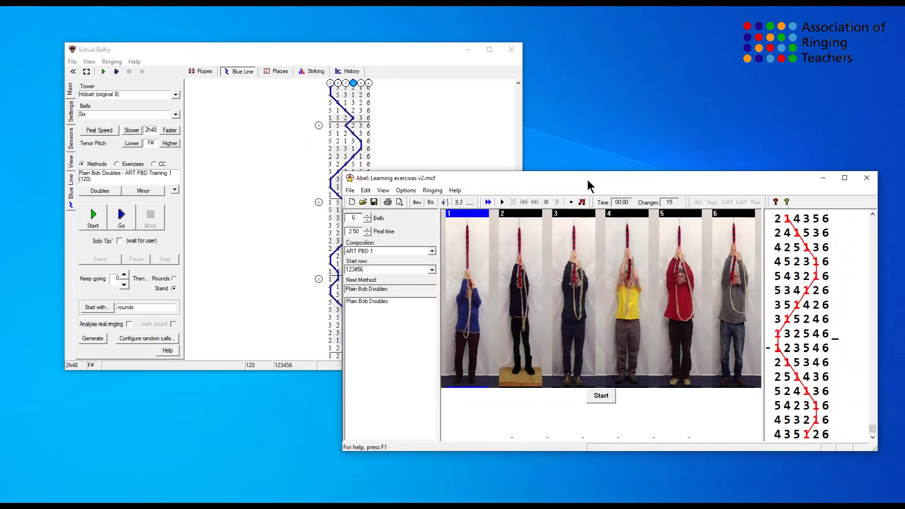